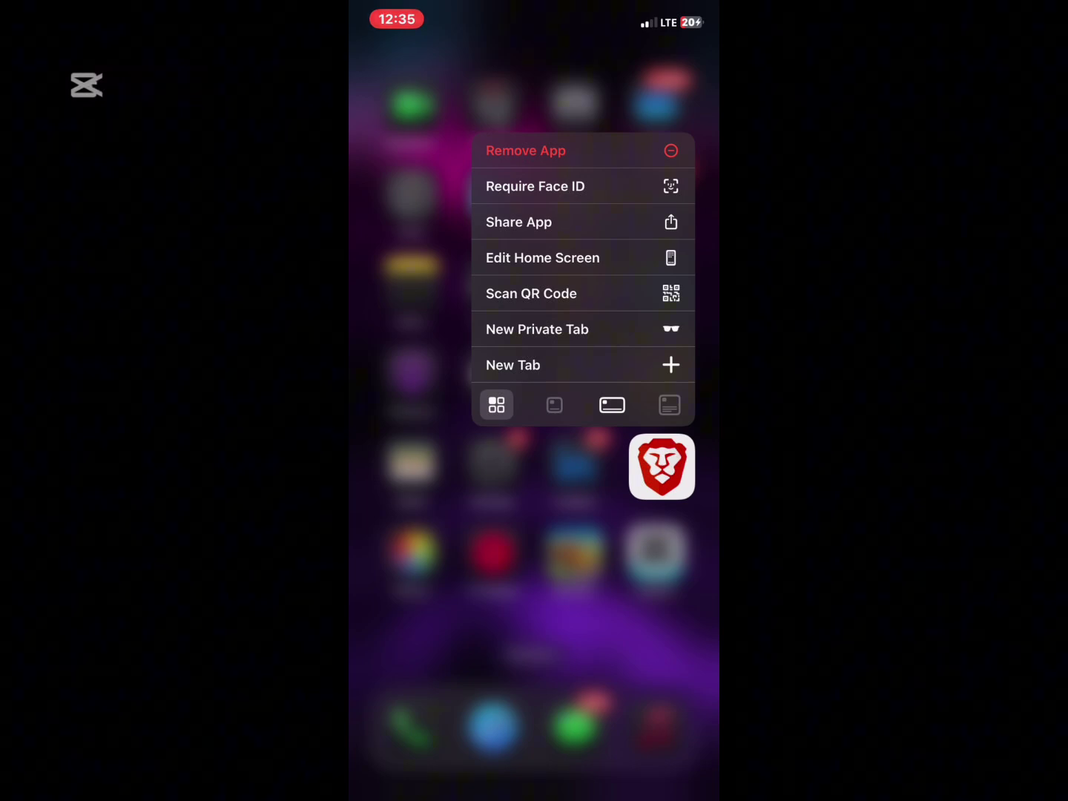
Launch Brave and open a new tab, bringing the tab count to 29.
left_click(661, 466)
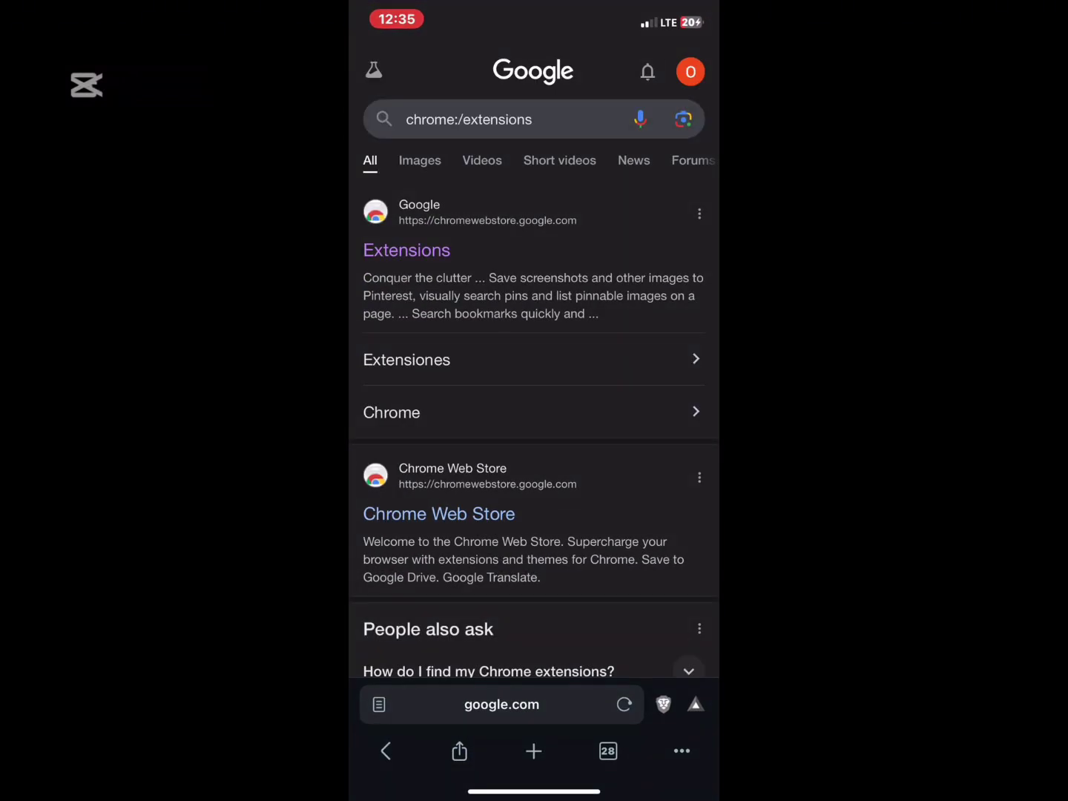
left_click(607, 751)
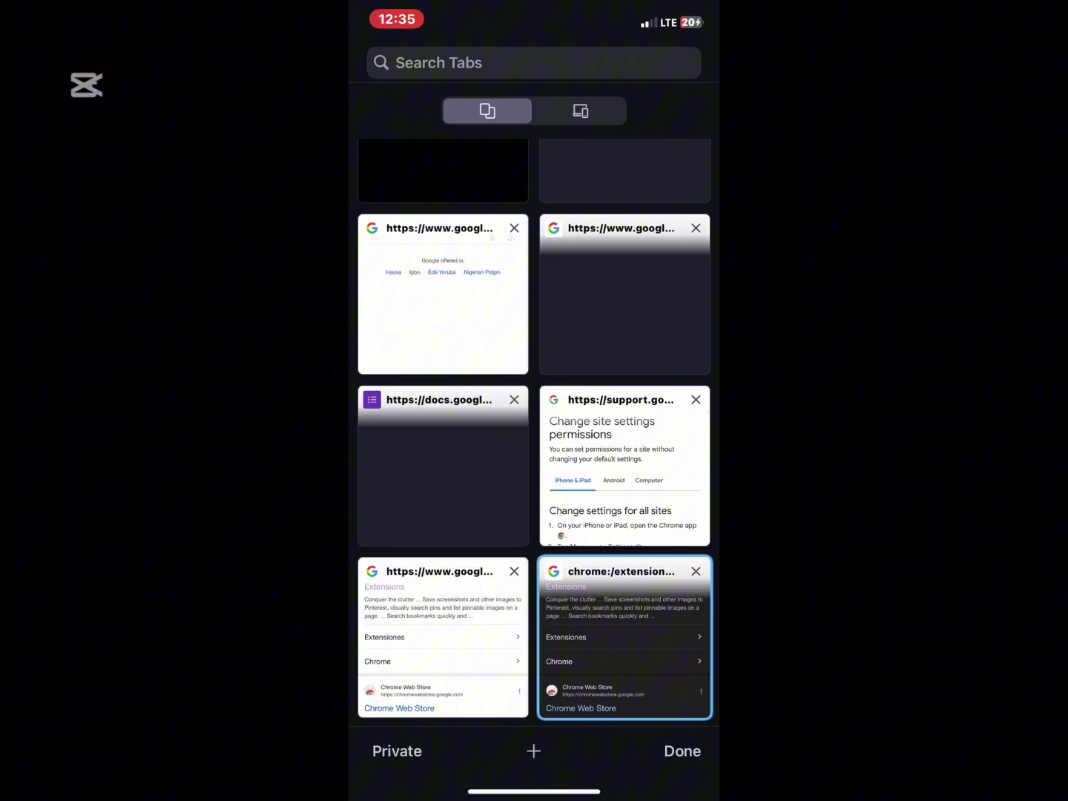
left_click(533, 751)
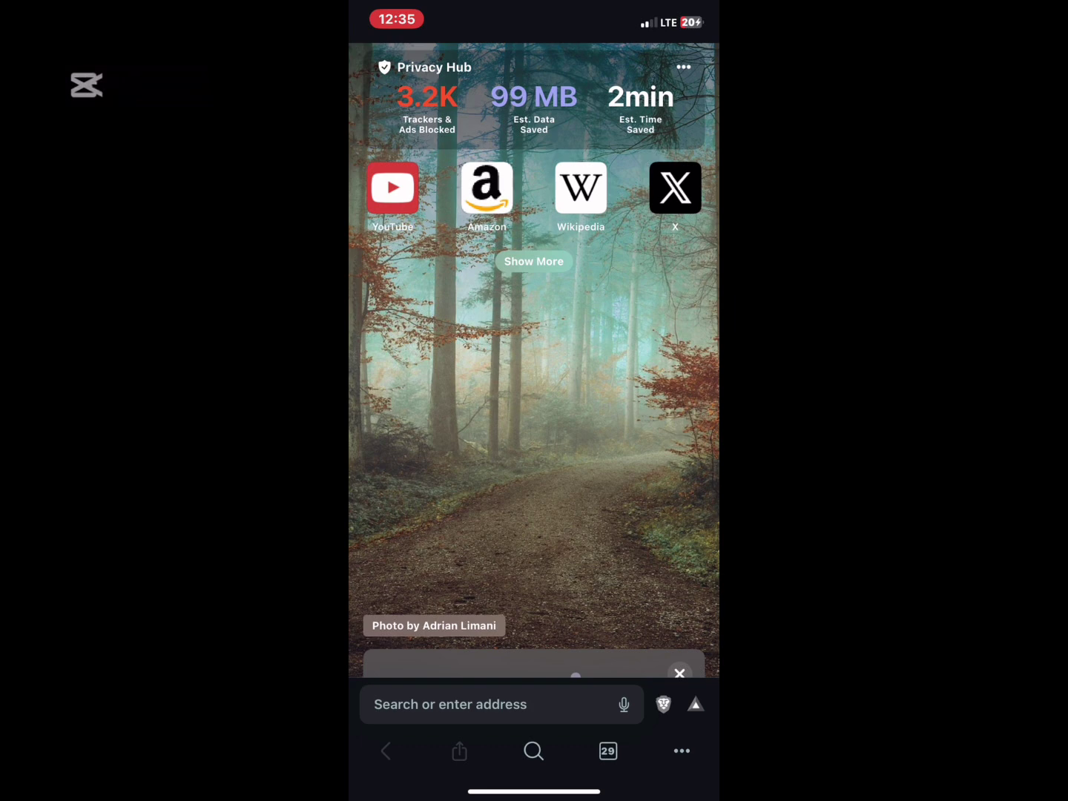
Preview the Firewall + VPN subscription plans from the VPN toggle, then dismiss them.
left_click(681, 752)
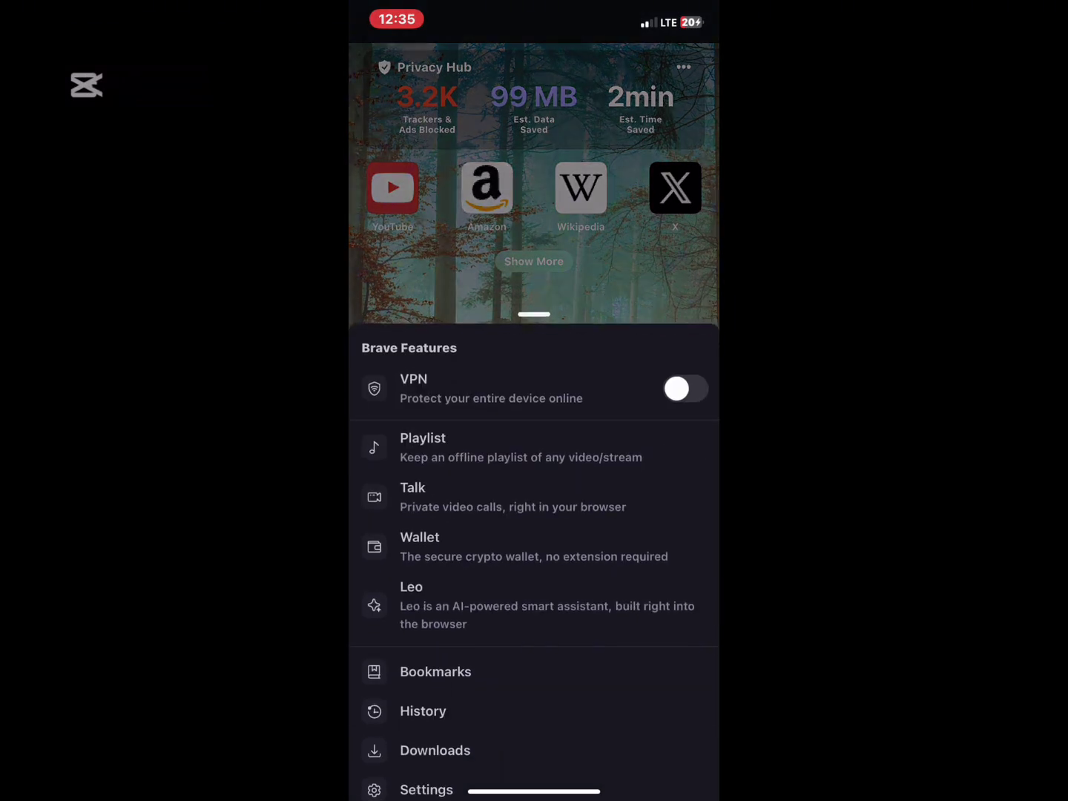
left_click(683, 388)
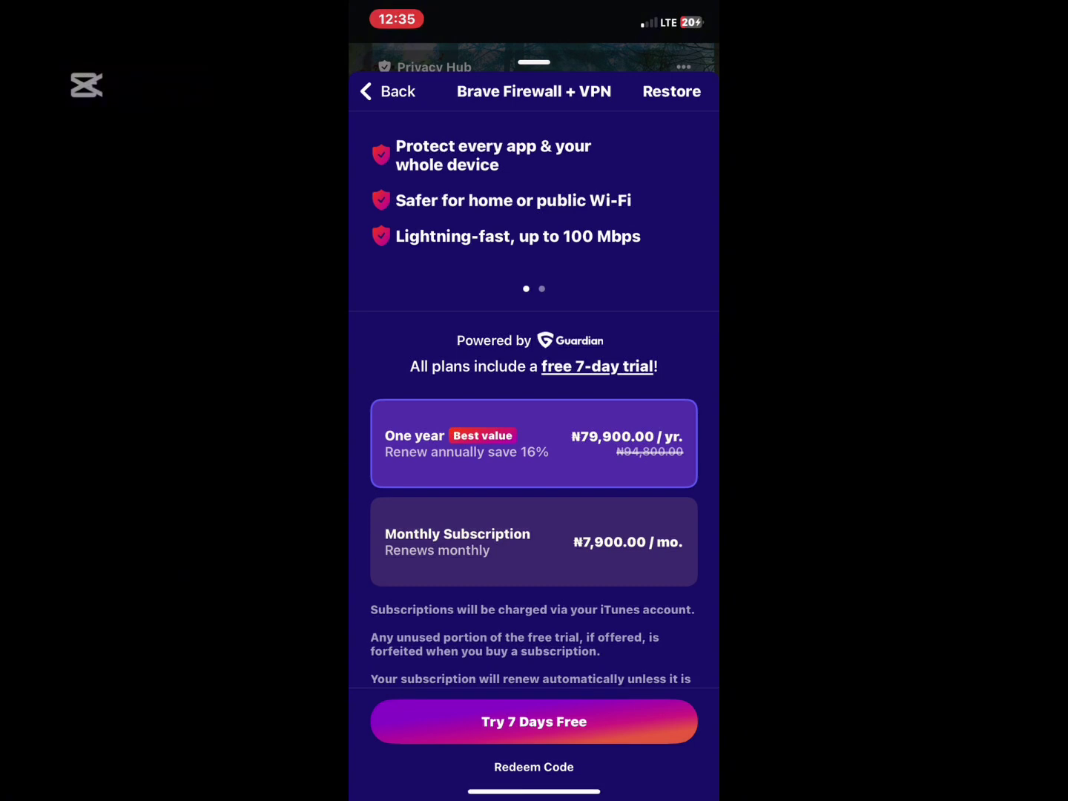
scroll(534, 400, "down", 5)
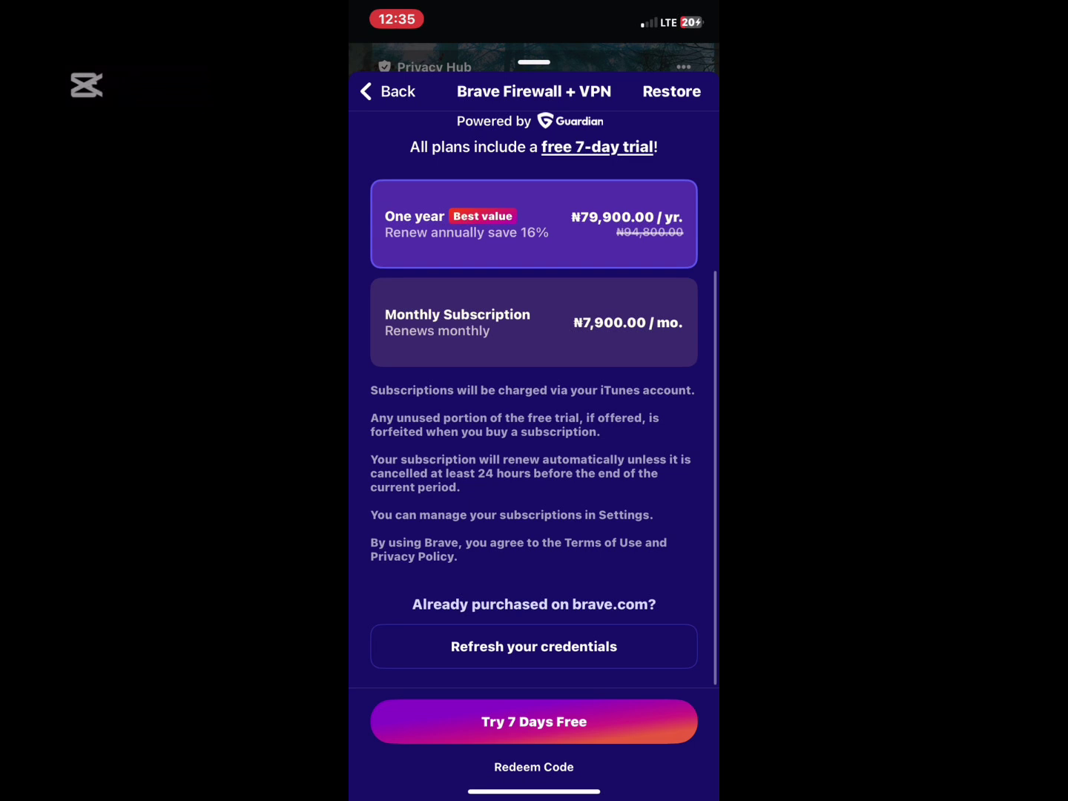
scroll(534, 401, "up", 5)
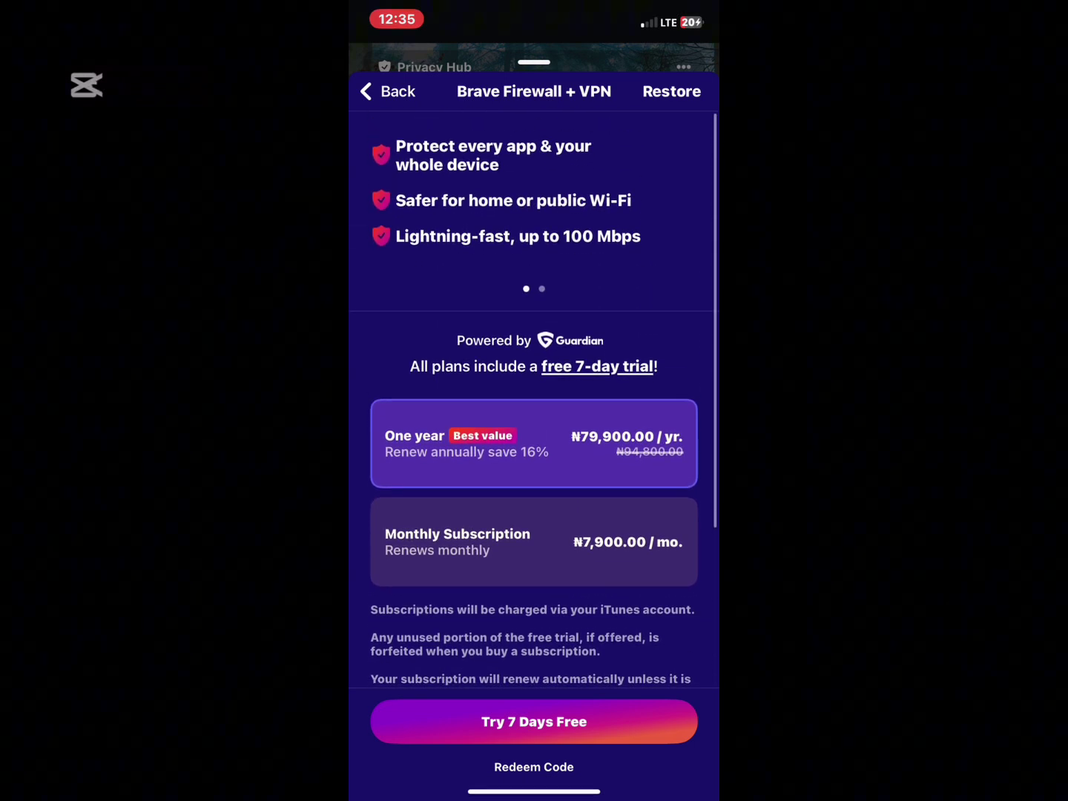
left_click(388, 91)
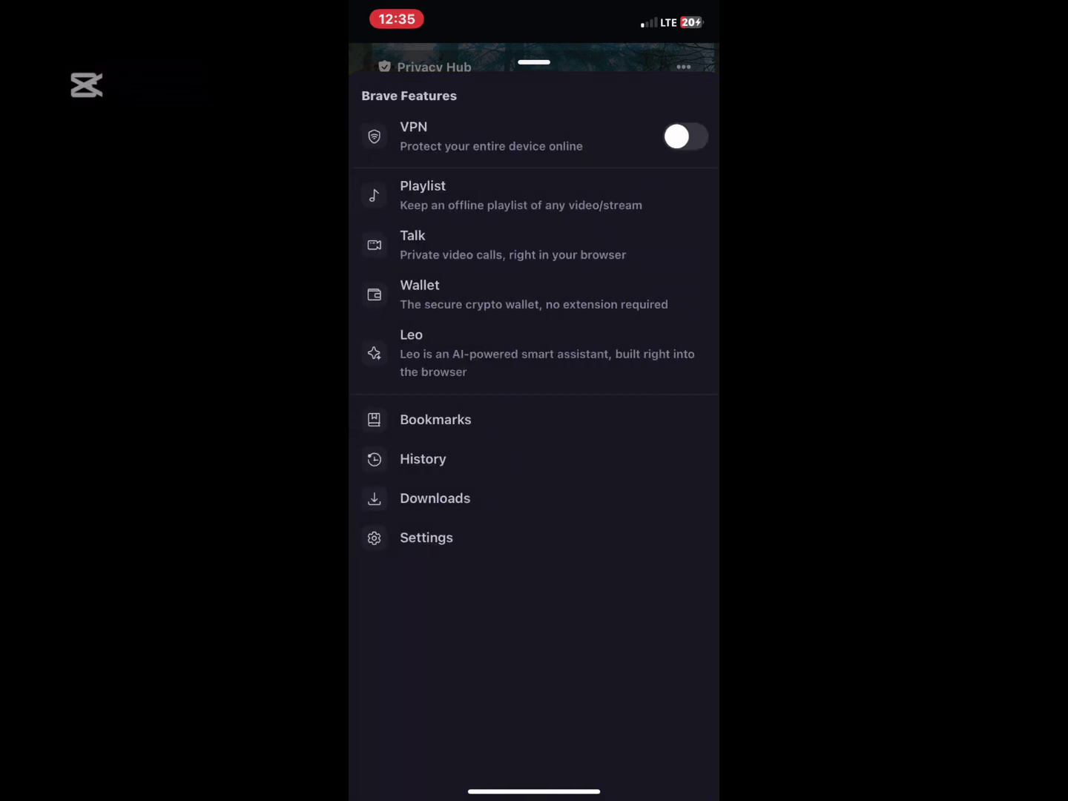
Switch on Block all Cookies in Settings > Shields & Privacy and confirm Block All.
left_click(426, 537)
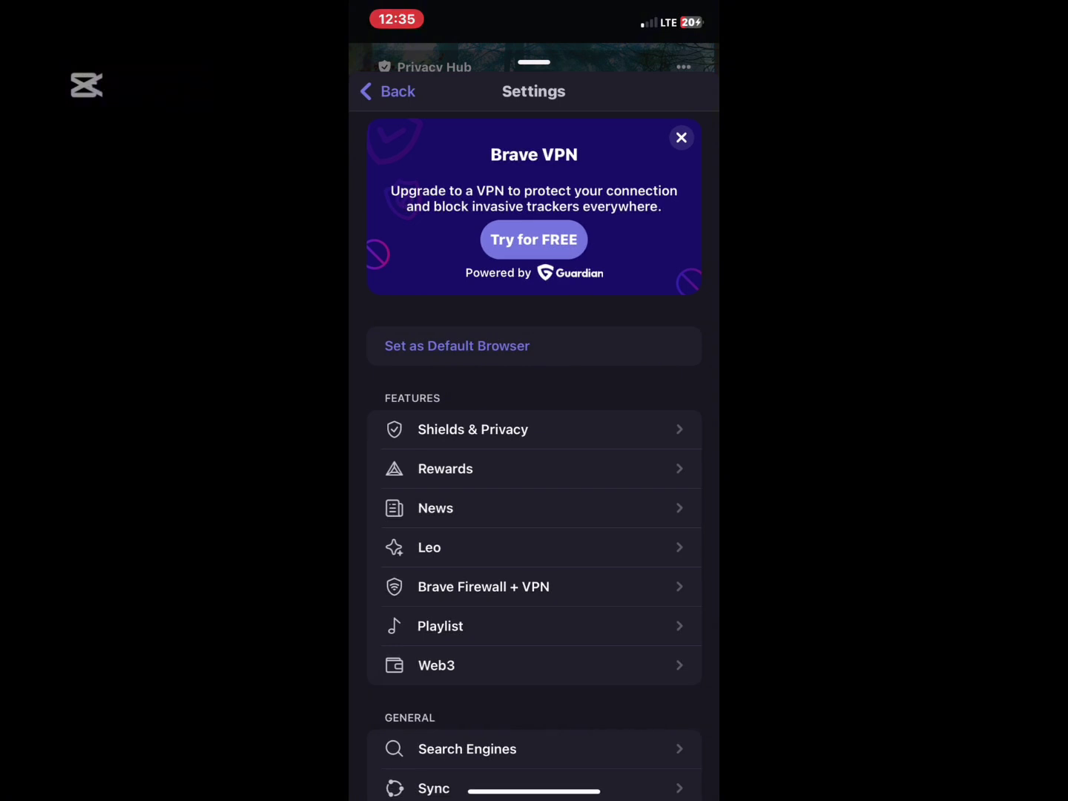
left_click(473, 428)
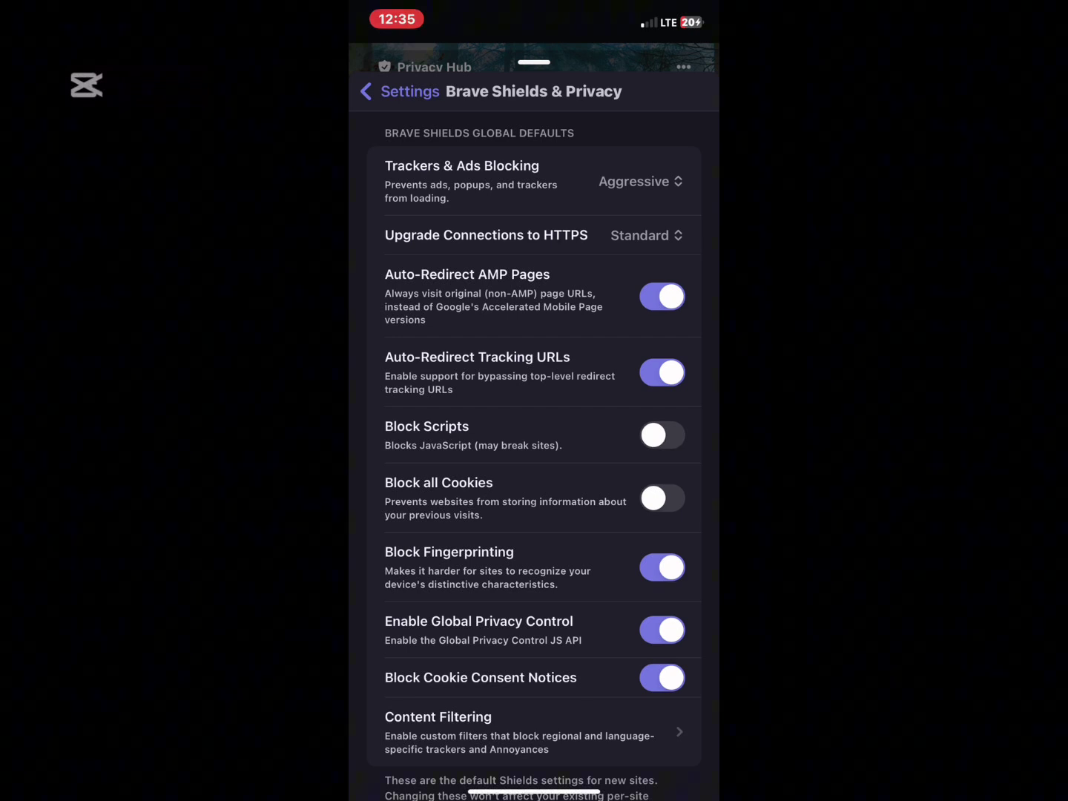
scroll(534, 451, "down", 2)
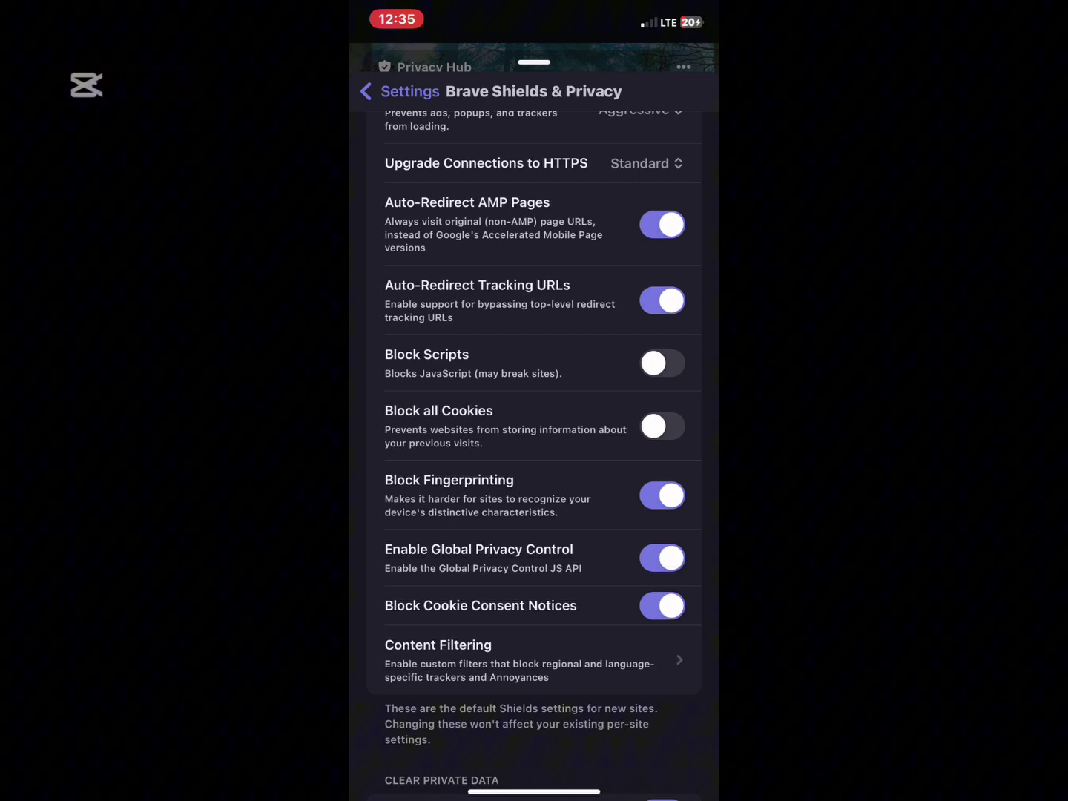
left_click(663, 427)
left_click(593, 460)
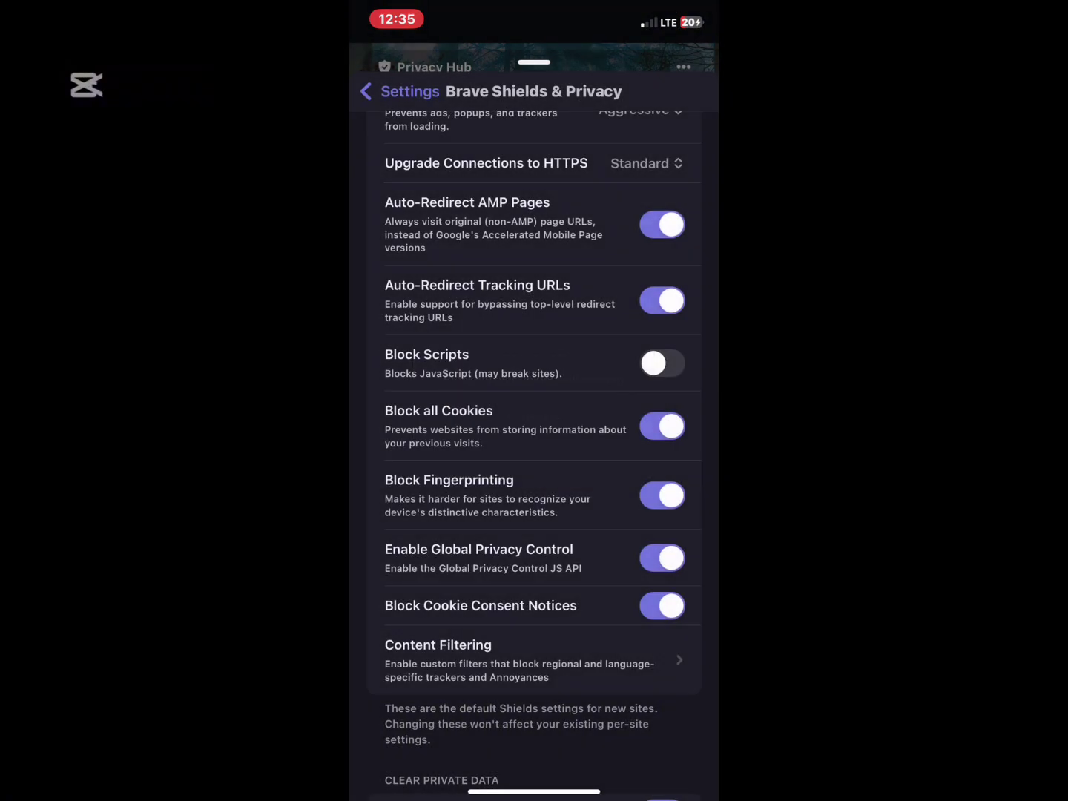
scroll(534, 450, "down", 2)
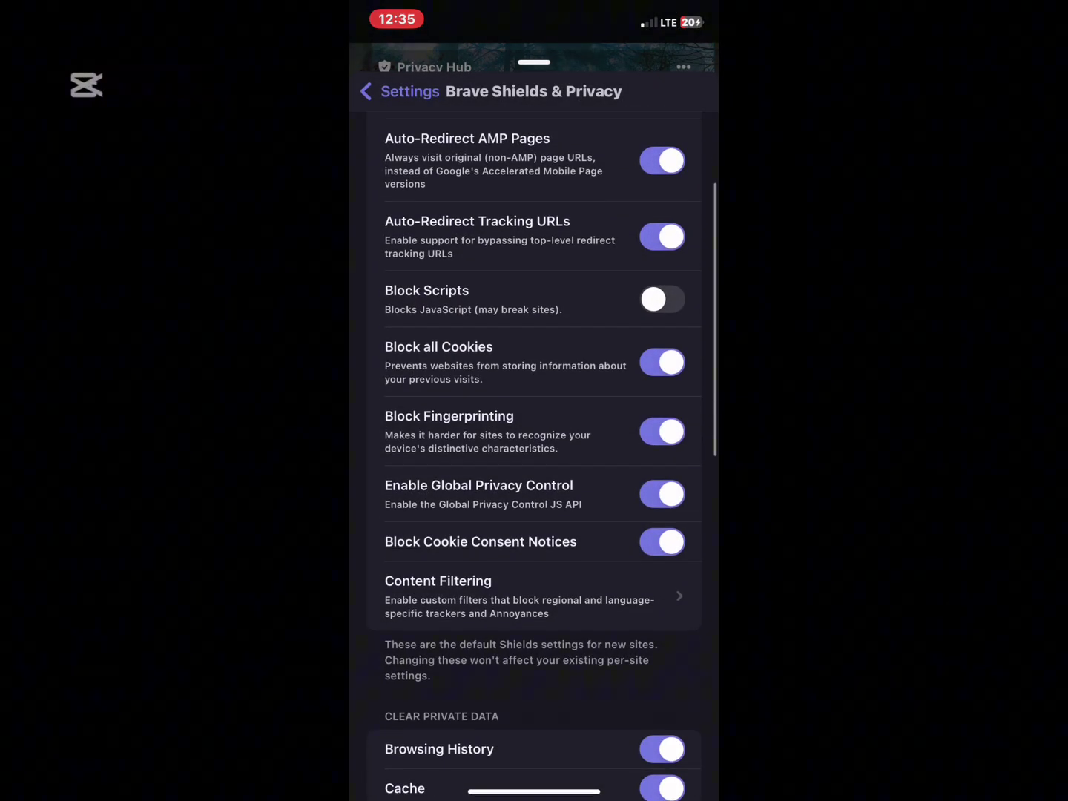
scroll(534, 451, "down", 3)
scroll(534, 450, "down", 2)
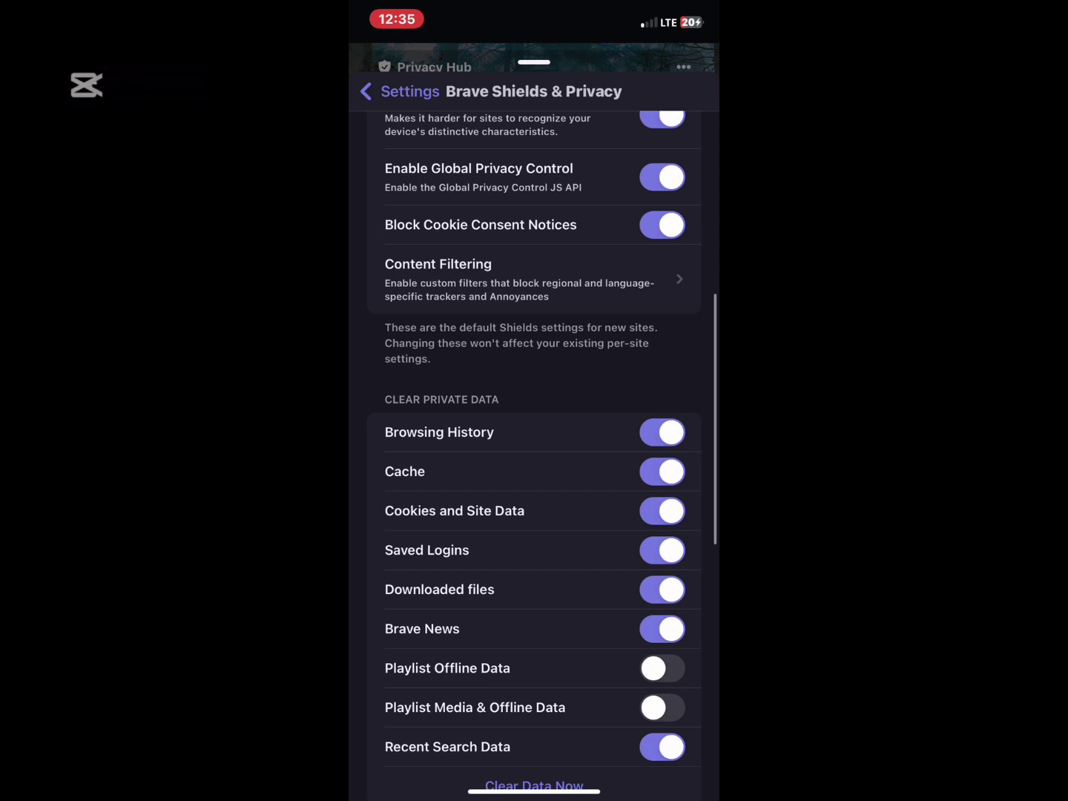
scroll(534, 451, "down", 2)
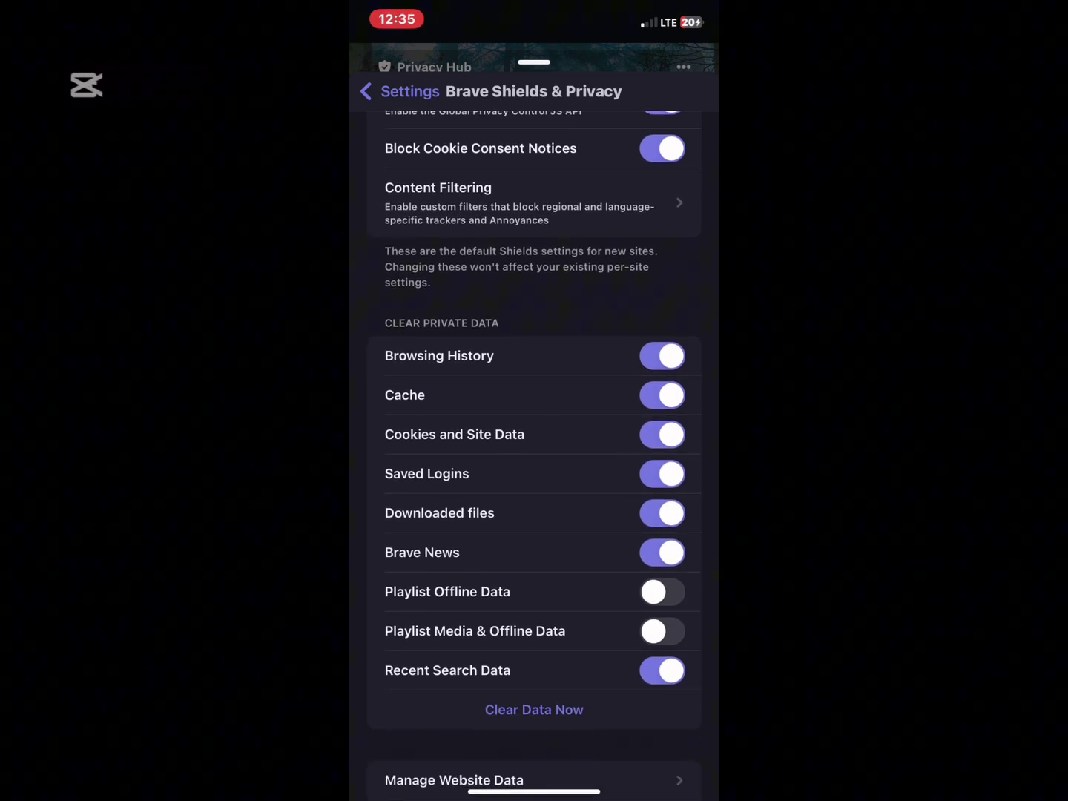
scroll(534, 451, "down", 3)
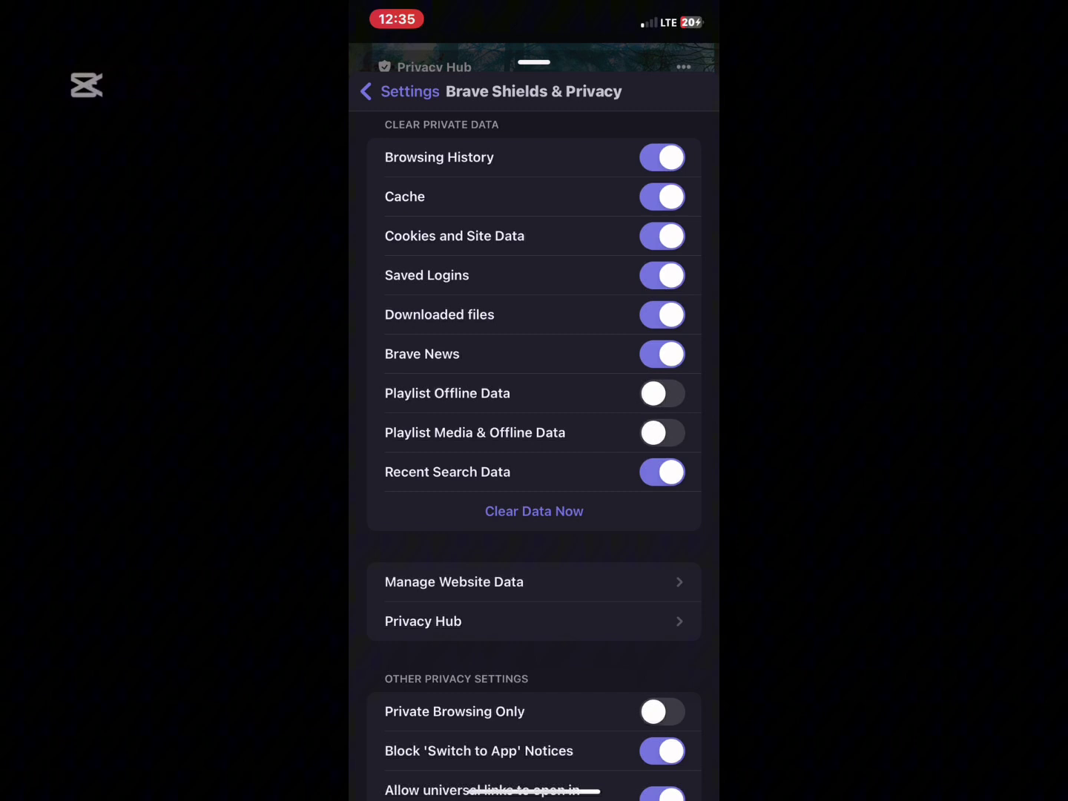
left_click(454, 581)
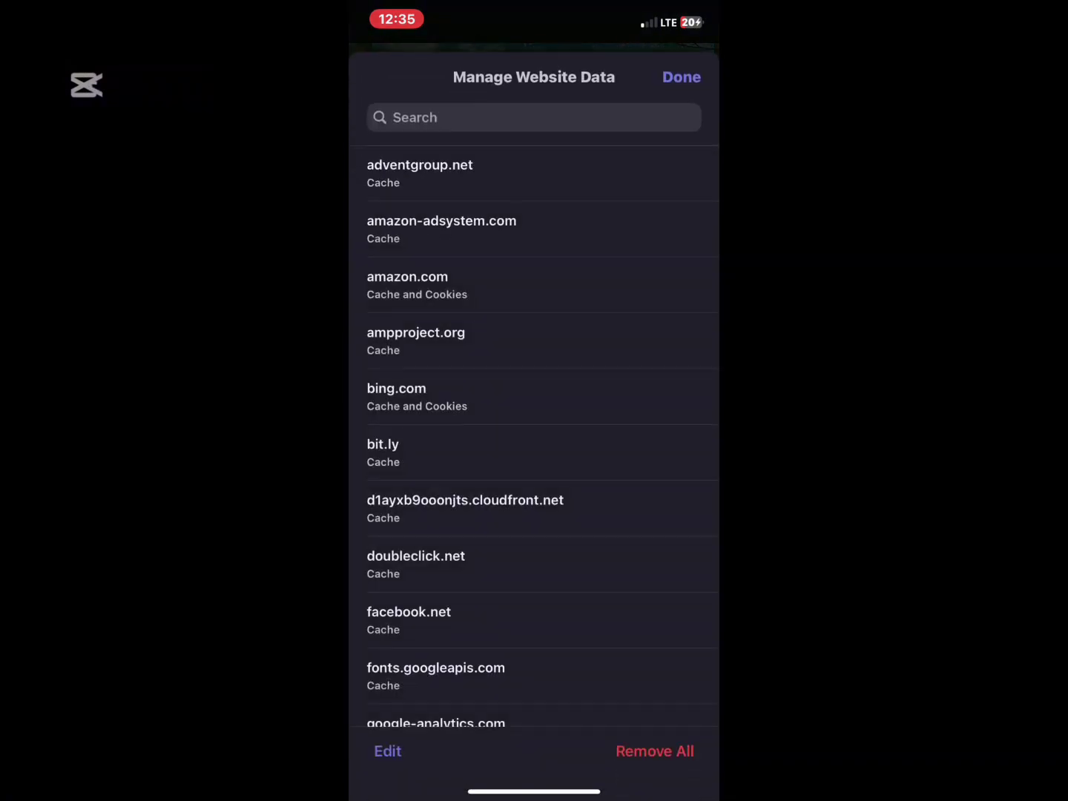
scroll(542, 444, "down", 3)
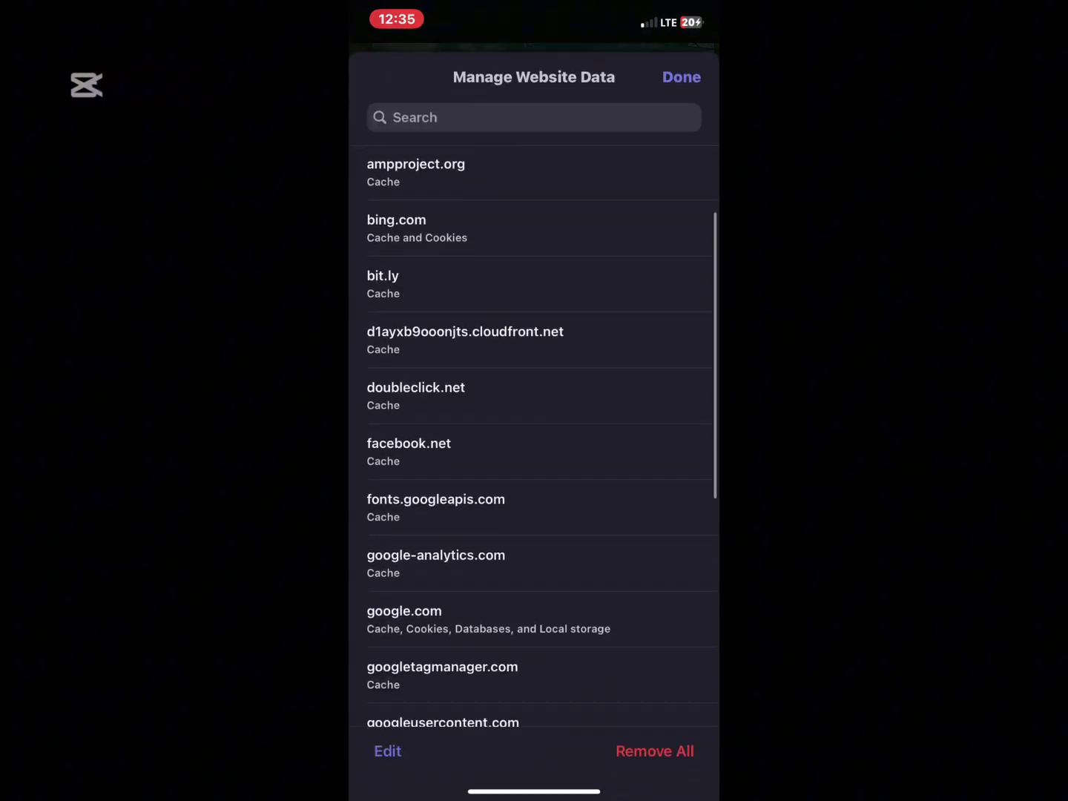
scroll(542, 443, "down", 3)
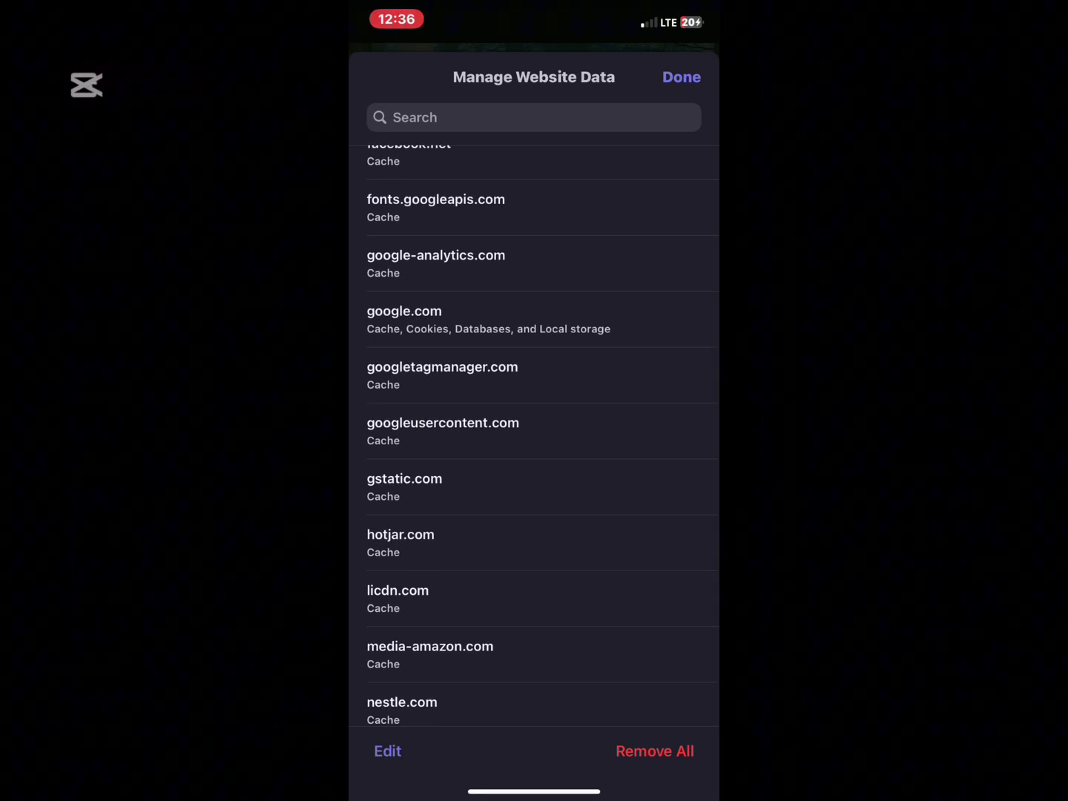
left_click_drag(534, 78, 534, 334)
scroll(534, 417, "down", 2)
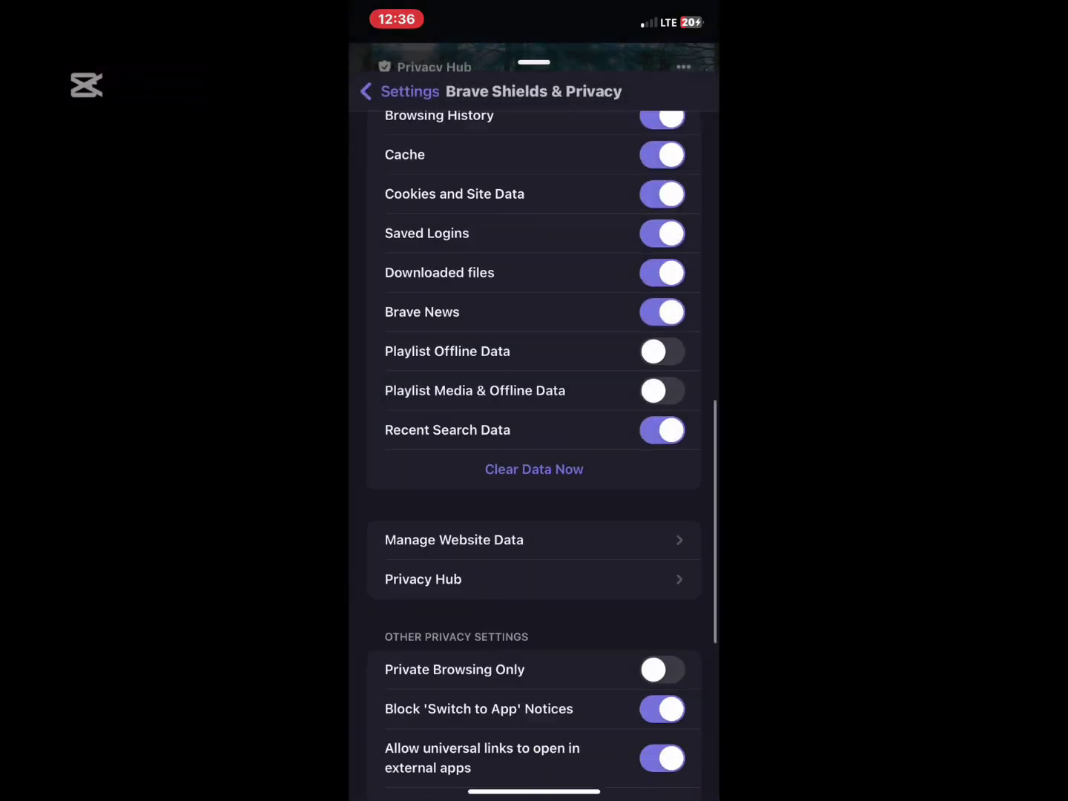
scroll(534, 418, "down", 2)
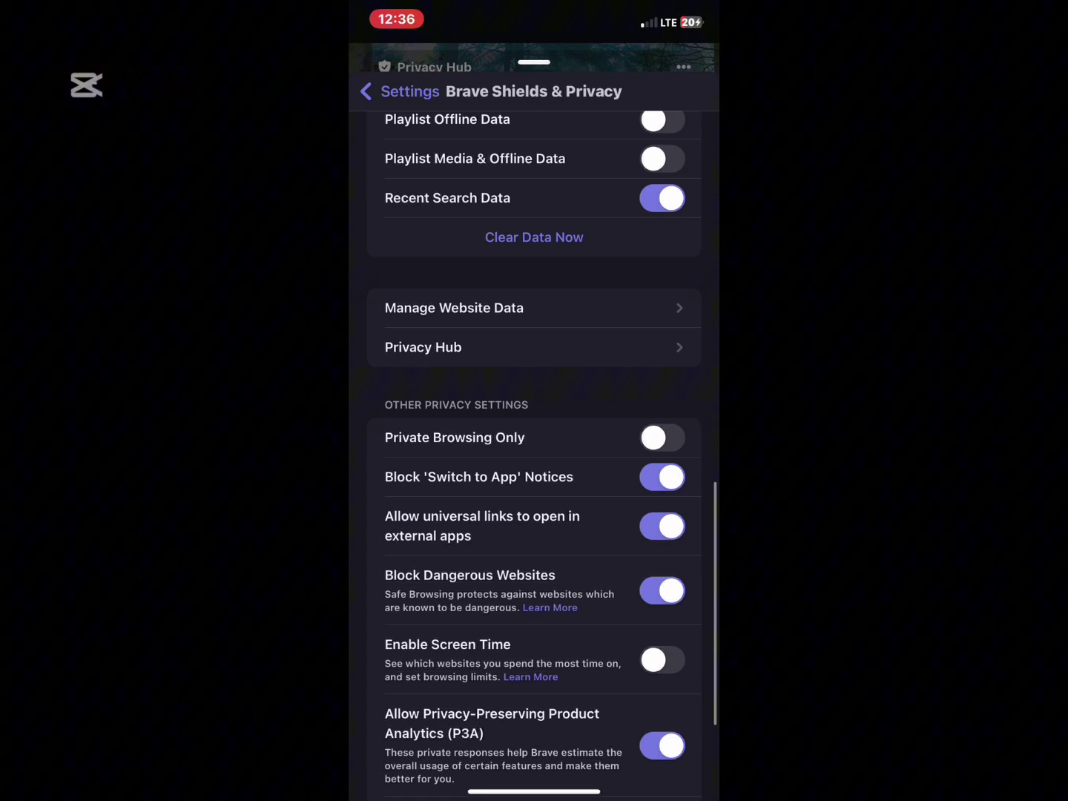
scroll(534, 418, "up", 10)
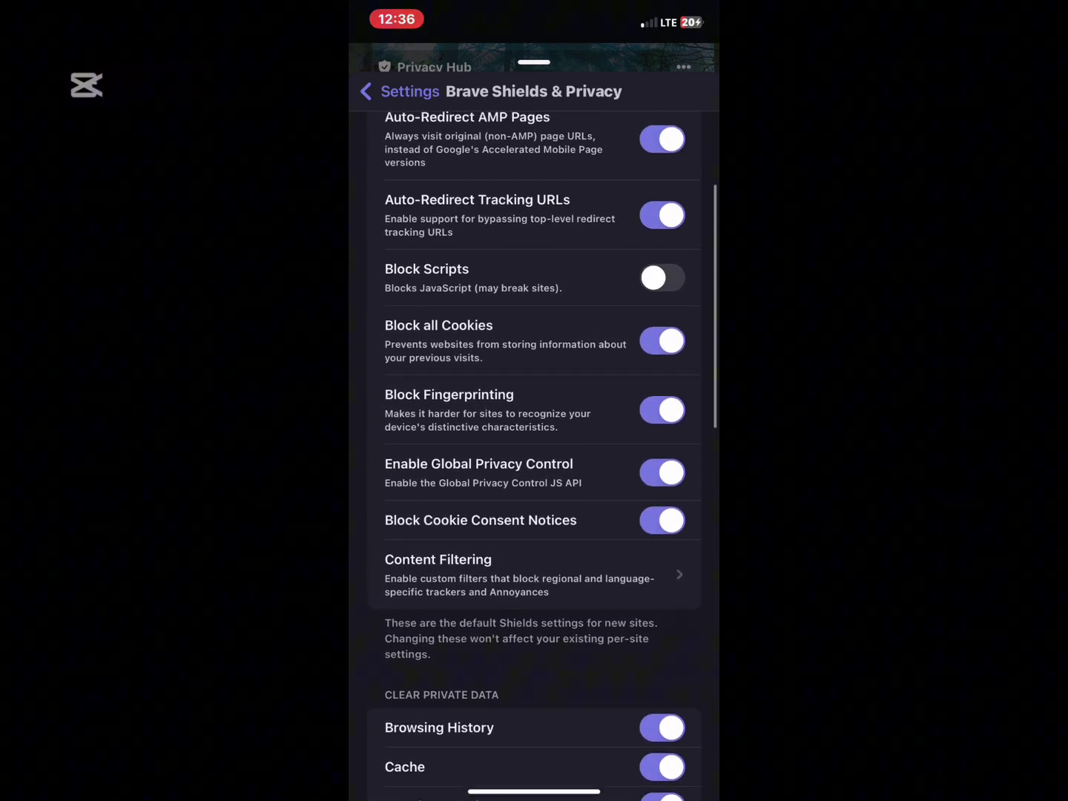
Go back from Shields & Privacy to the main Settings page.
left_click(400, 91)
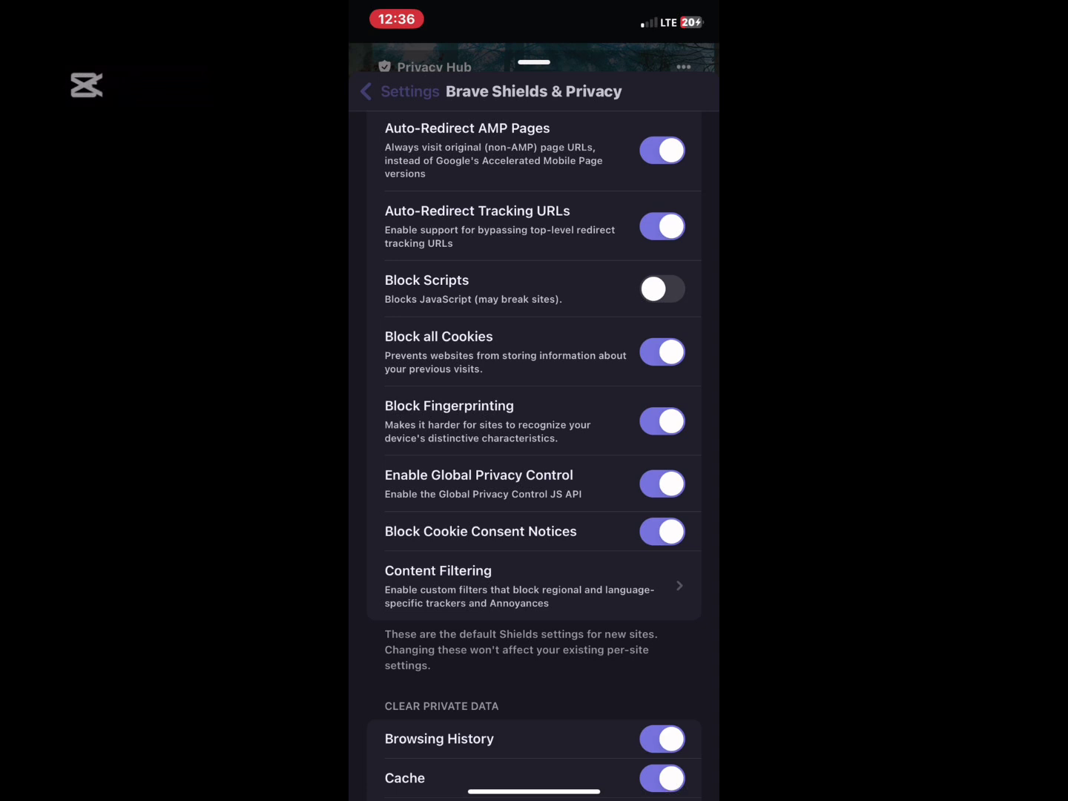